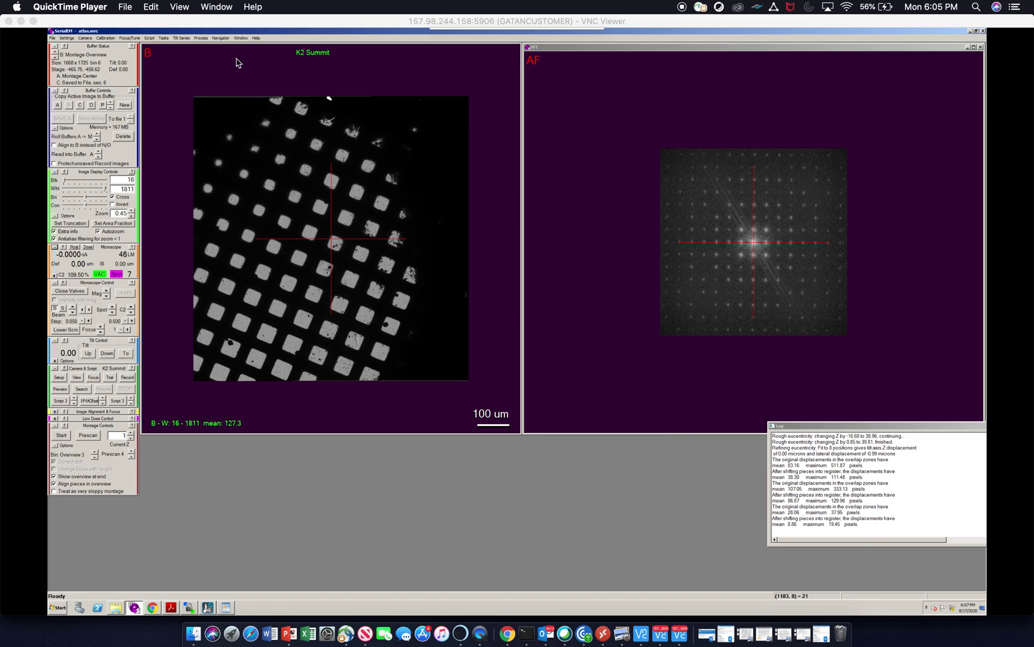
Open the Navigator and add the atlas montage overview as a new map.
click(227, 39)
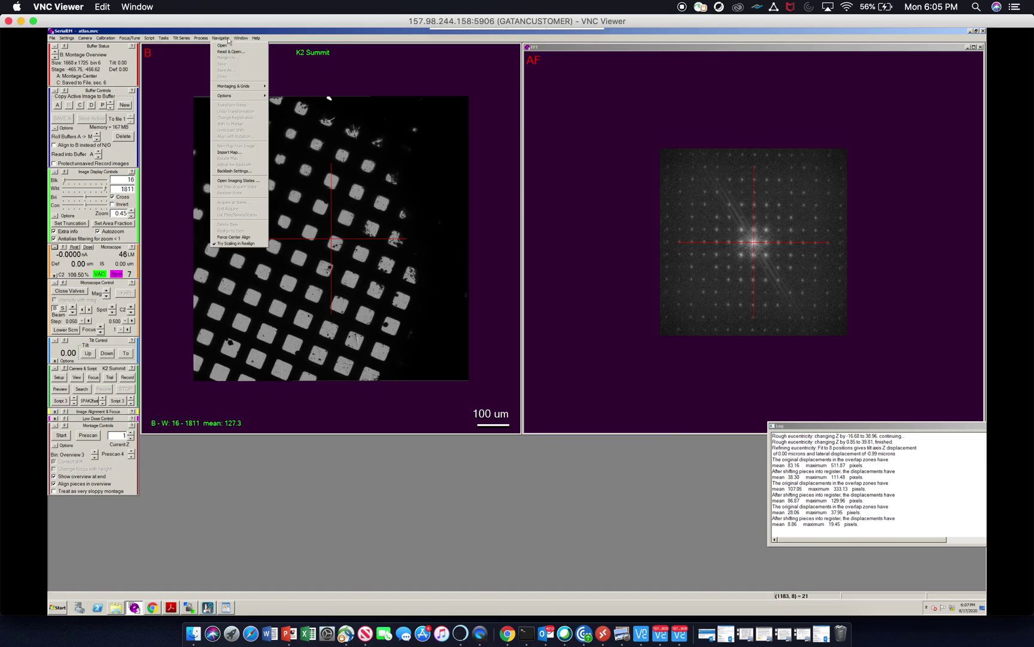
click(228, 46)
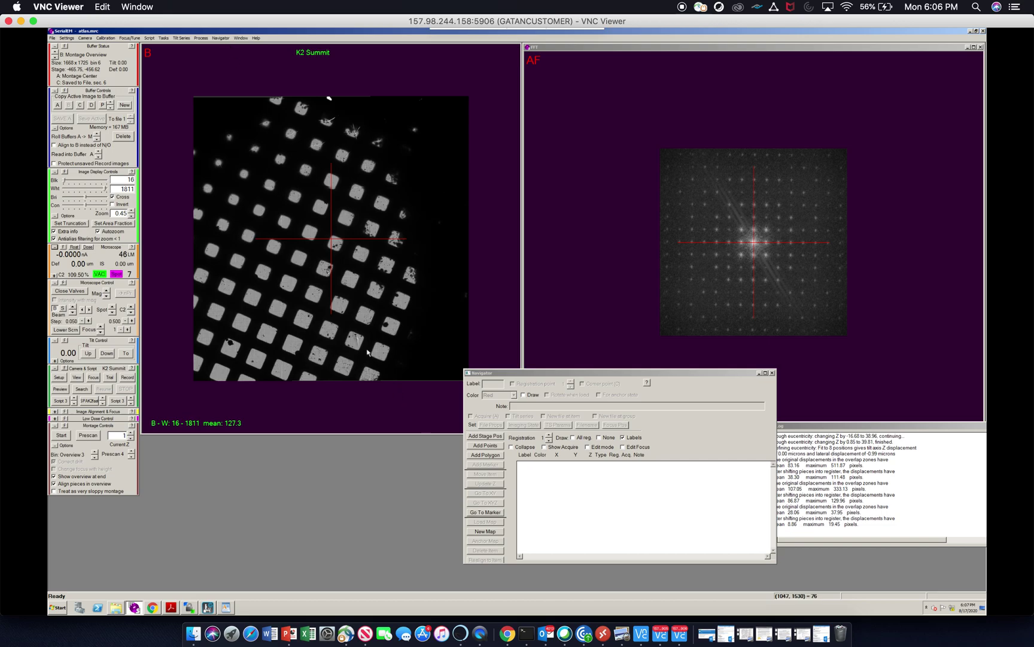
click(364, 293)
click(486, 532)
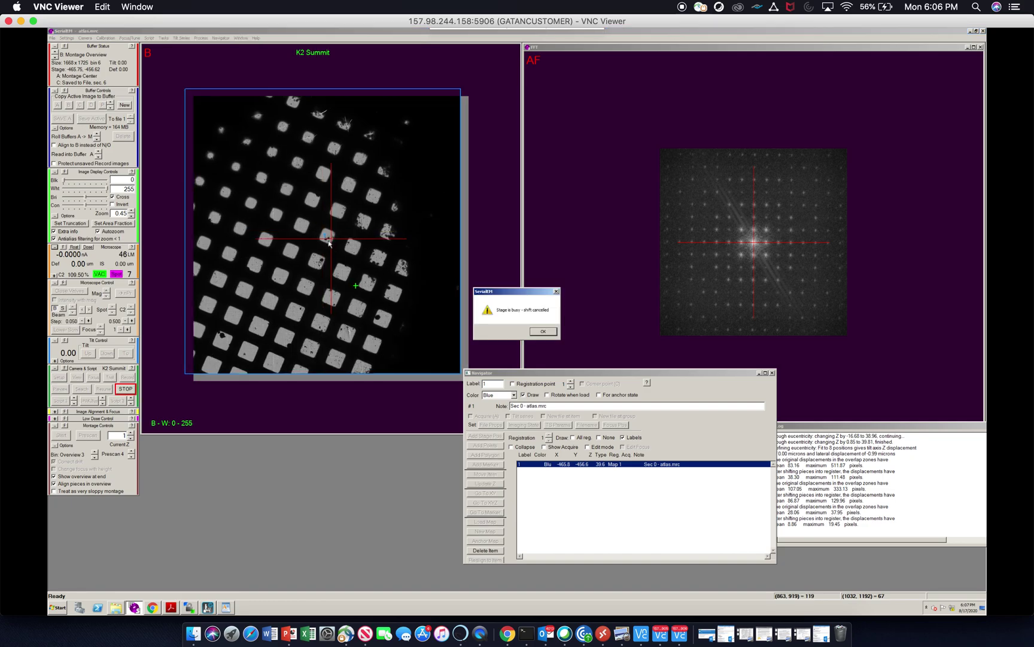
click(543, 332)
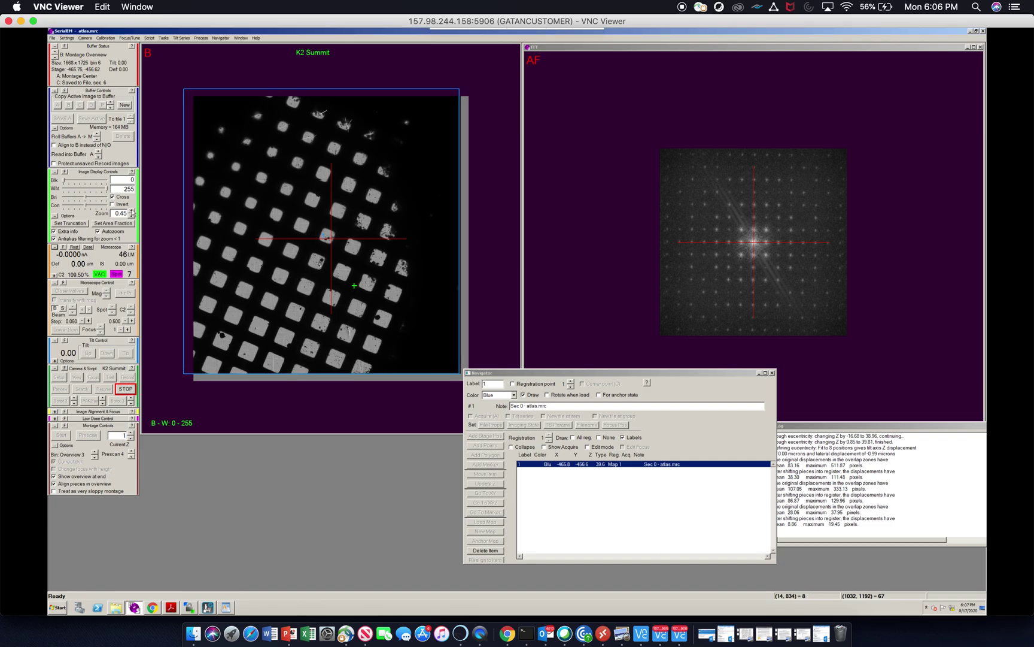
Examine the hole detail of the central grid square in the newly mapped overview.
click(133, 211)
click(132, 211)
click(133, 210)
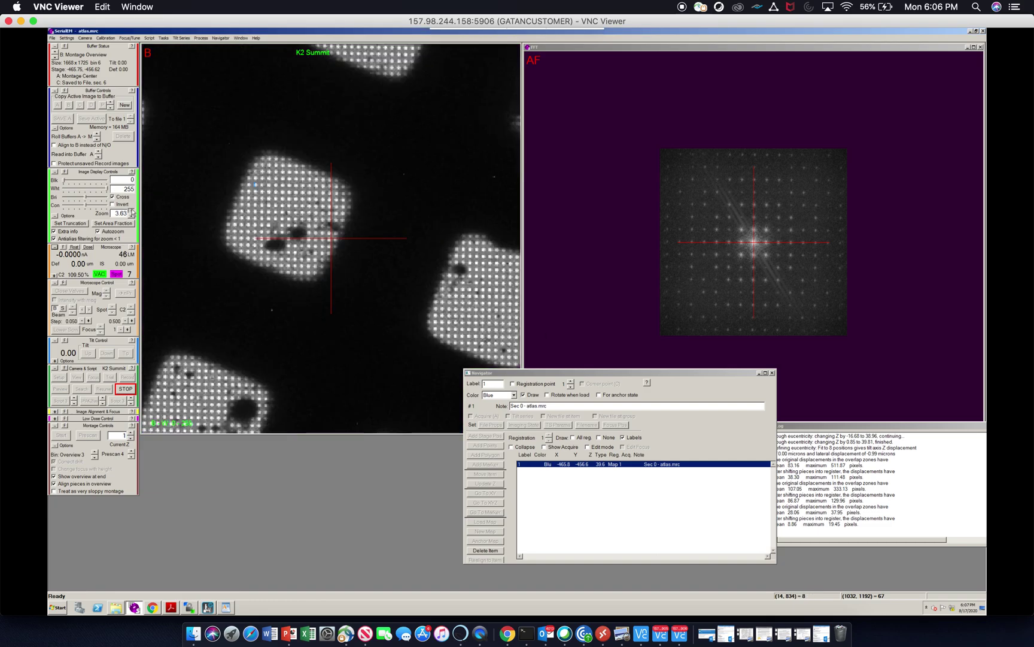
click(133, 210)
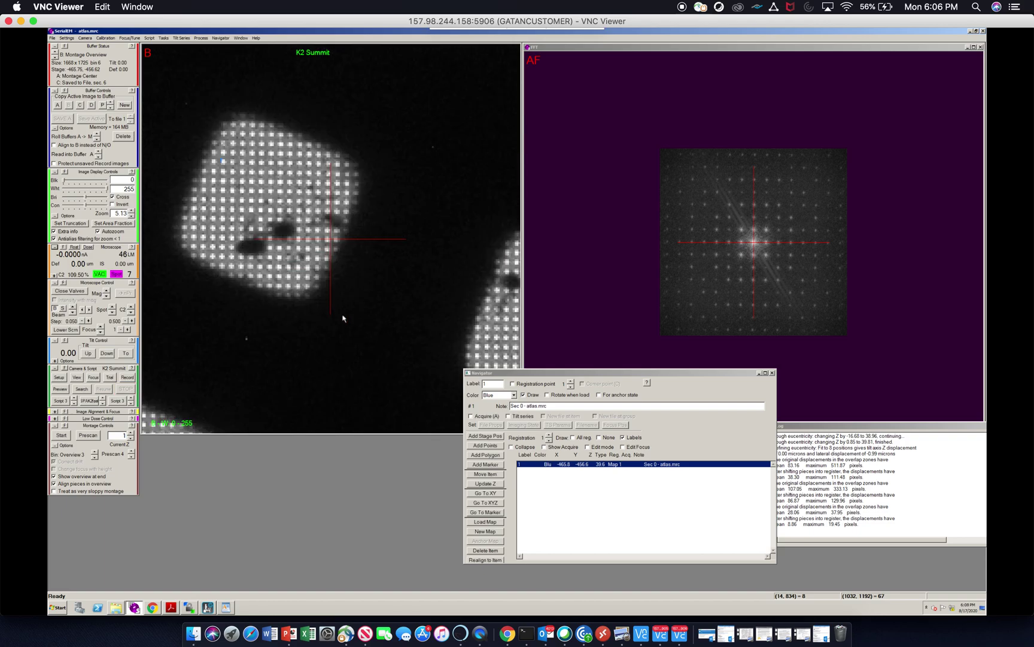
Load the atlas map from its Navigator entry and inspect the squares for a recognizable landmark.
double_click(582, 465)
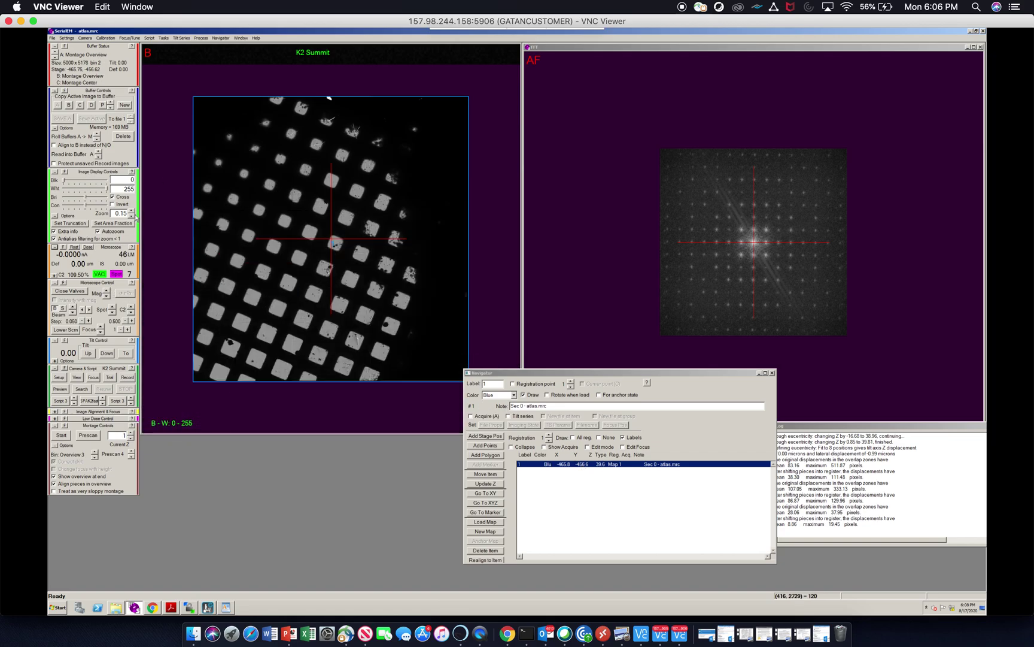
click(132, 211)
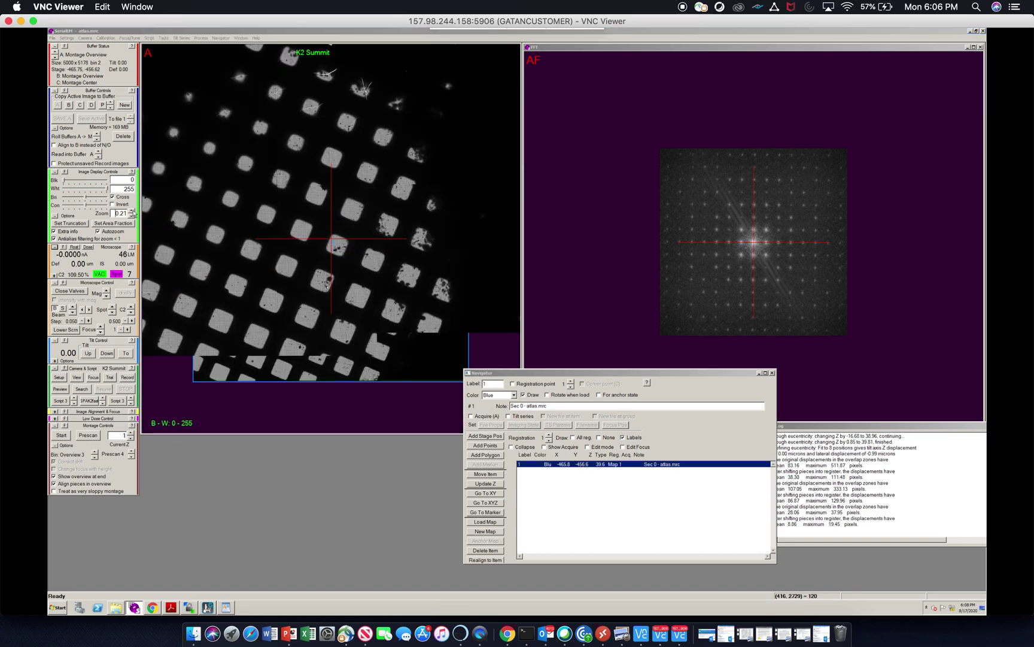
click(132, 210)
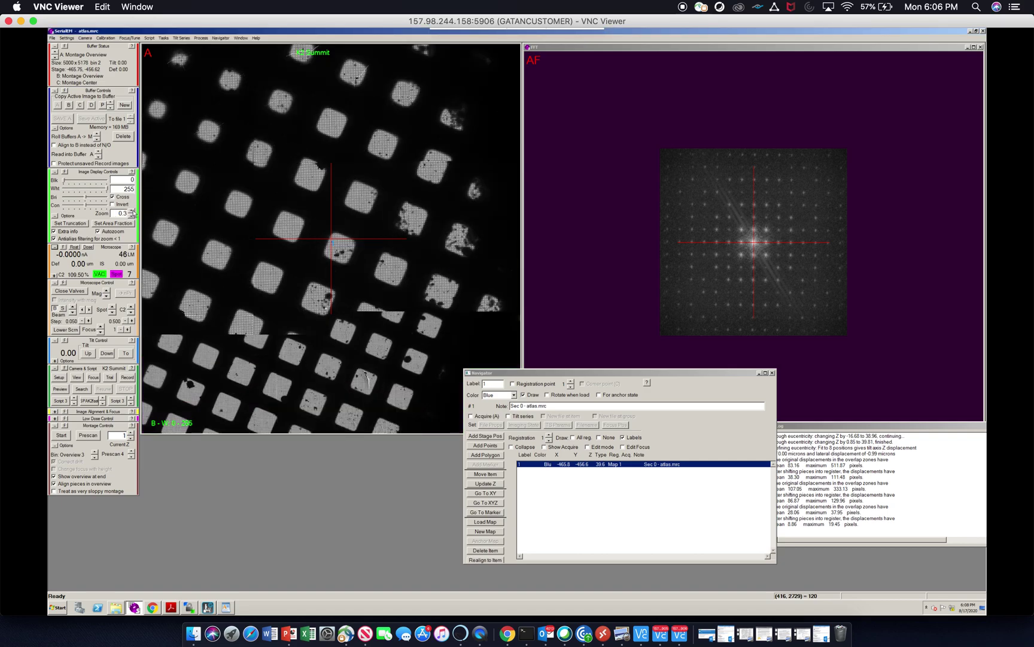
click(132, 211)
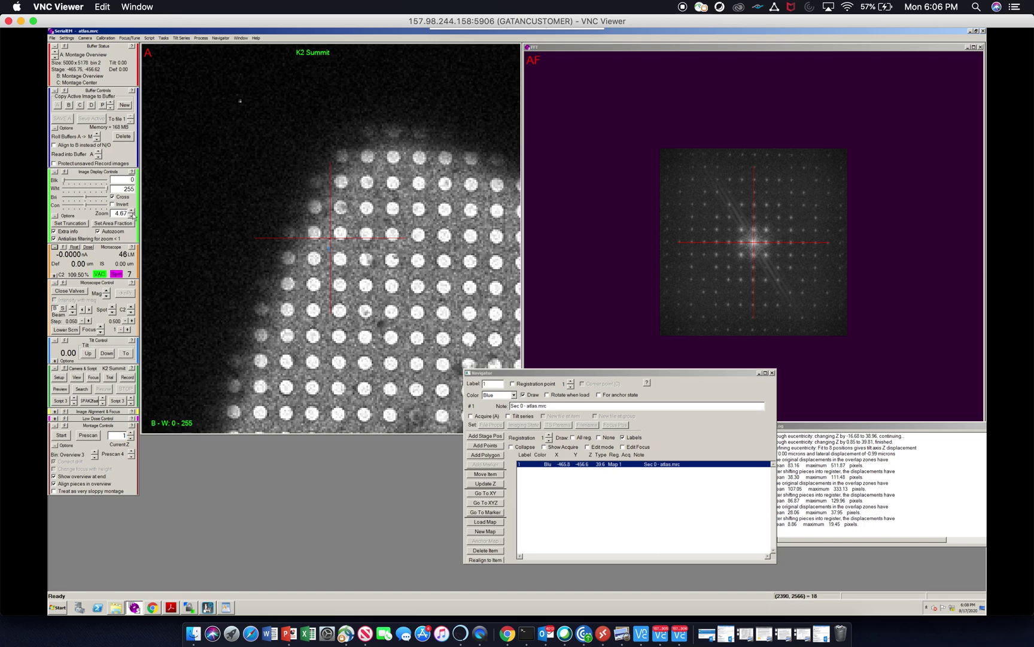
click(132, 218)
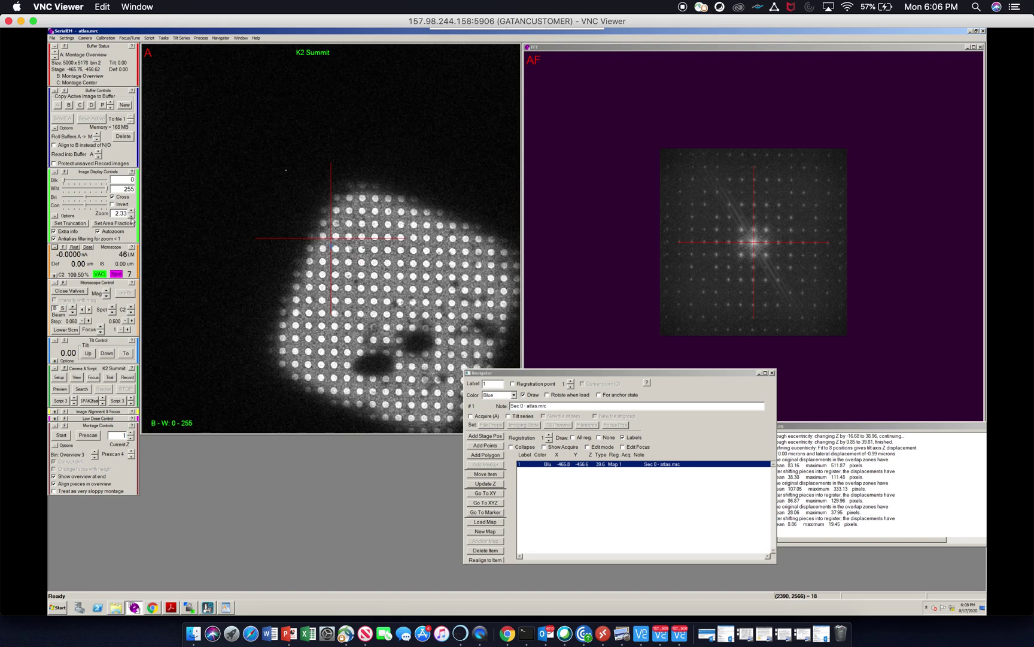
click(132, 218)
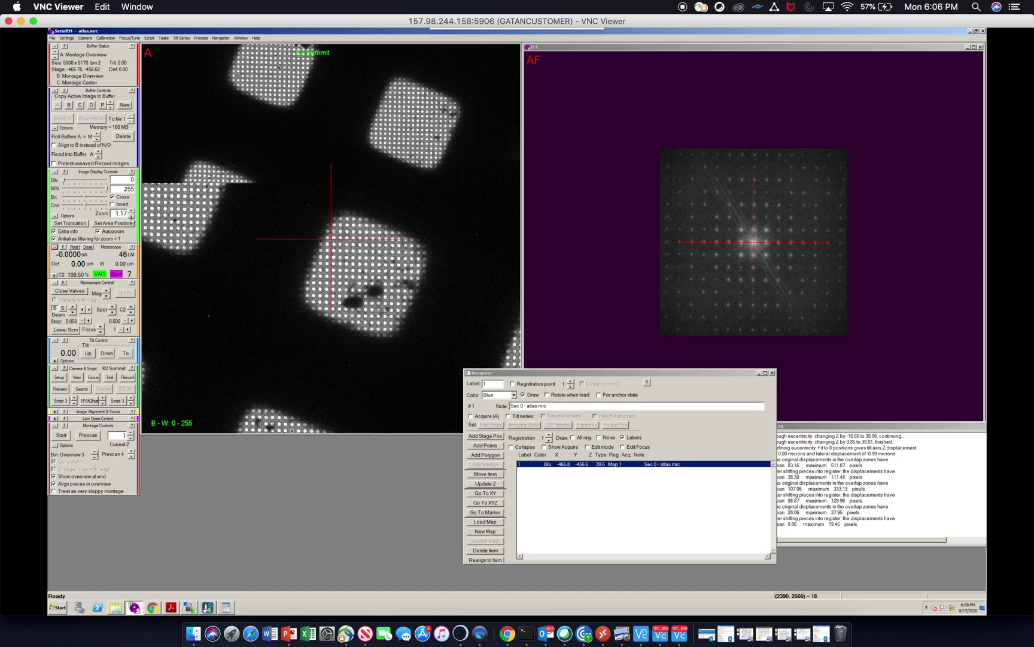
click(131, 218)
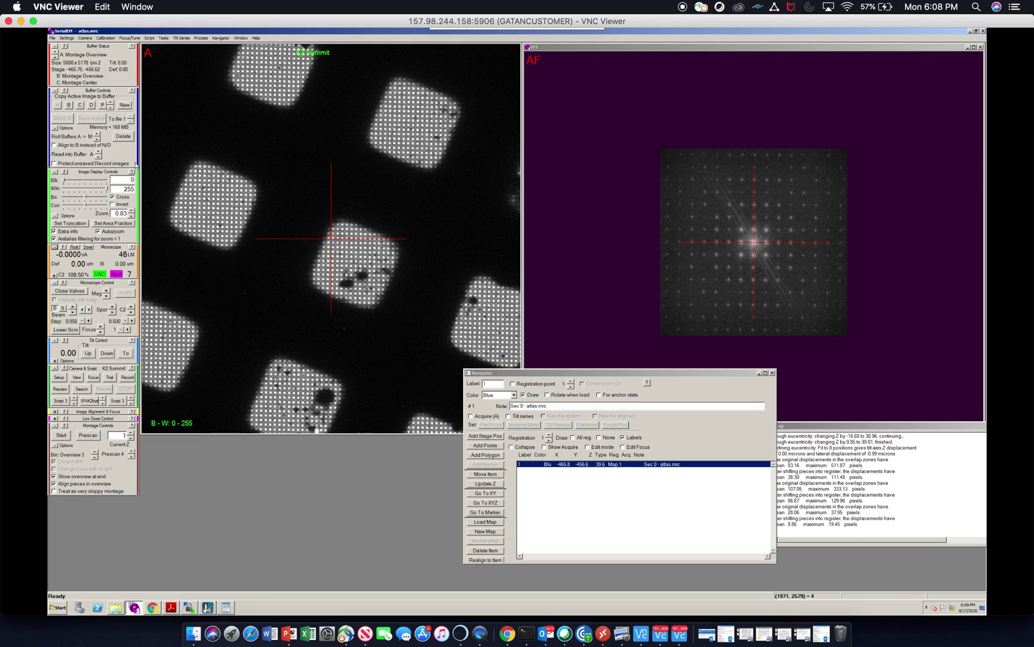
click(131, 216)
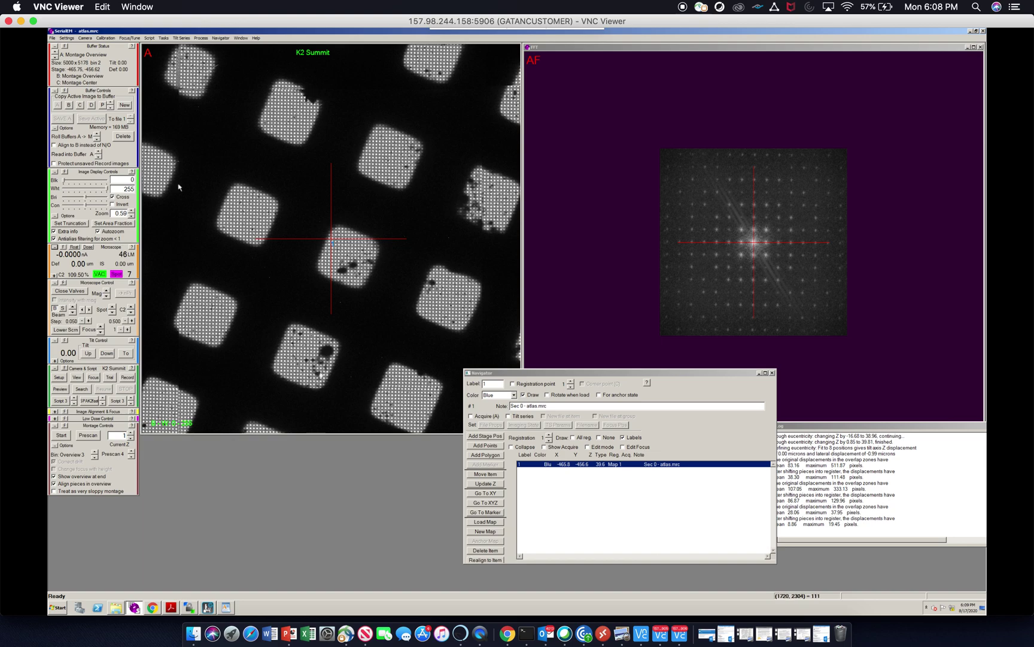
Add a Navigator point at the broken corner of the grid square above the centre and move the stage to its XY position.
click(305, 100)
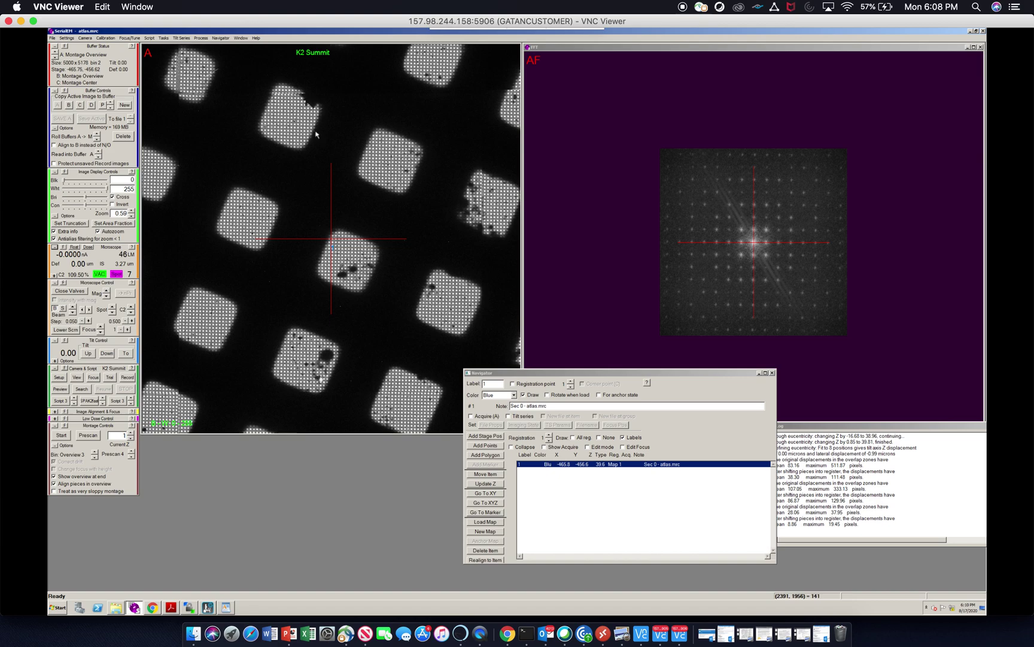
click(483, 446)
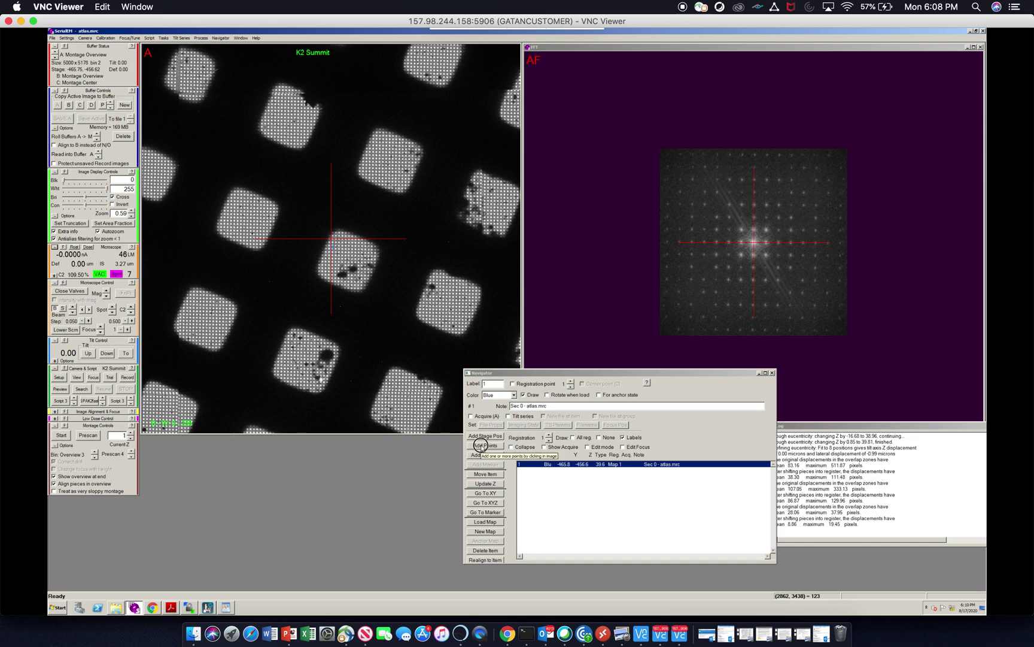
click(308, 105)
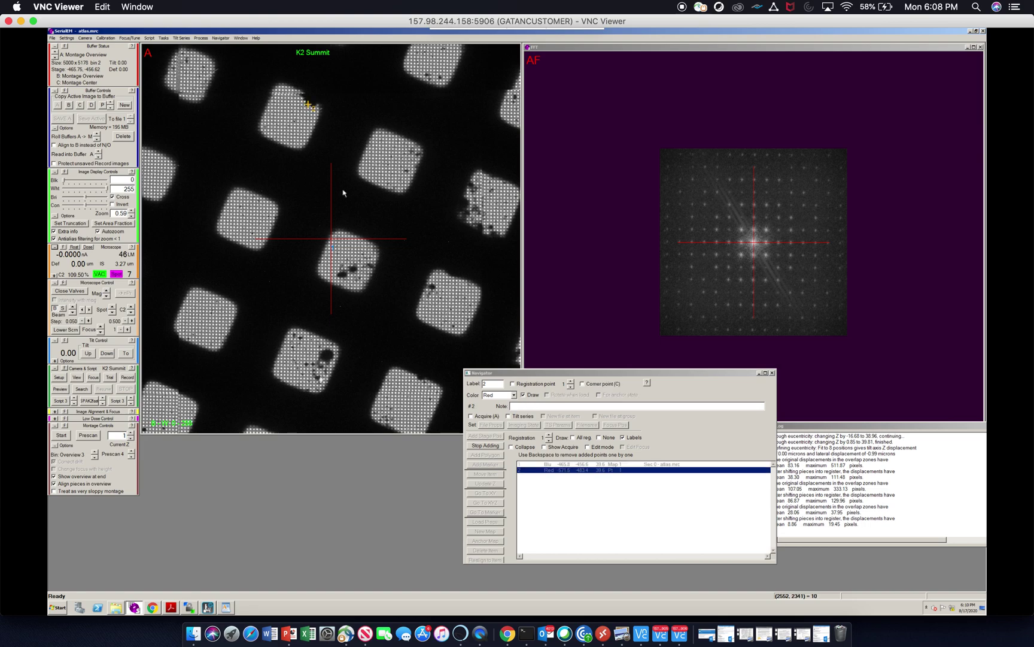
click(484, 446)
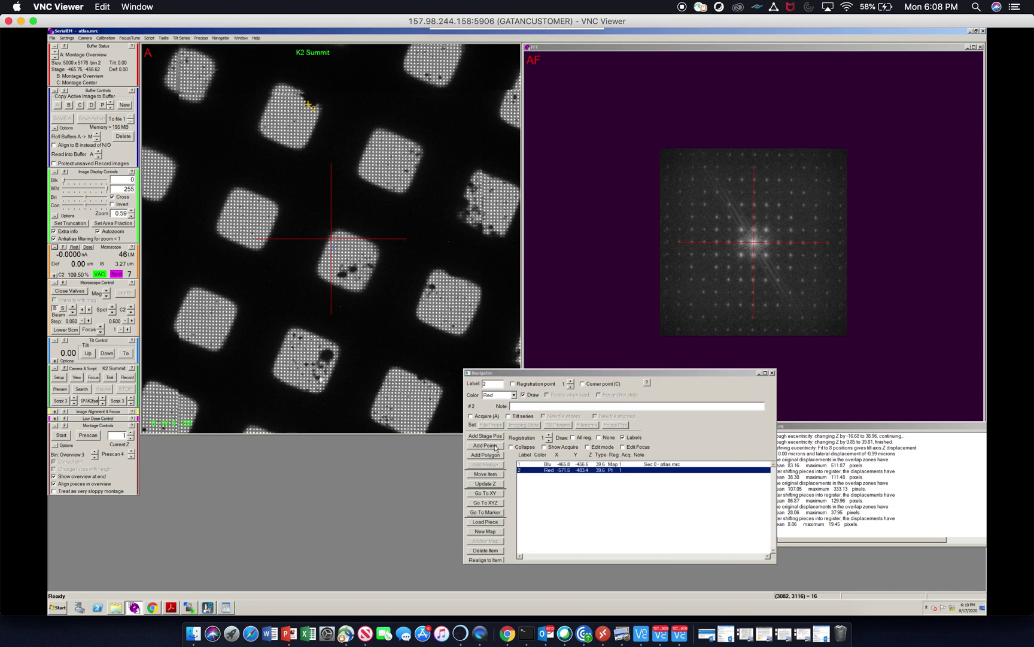
click(486, 493)
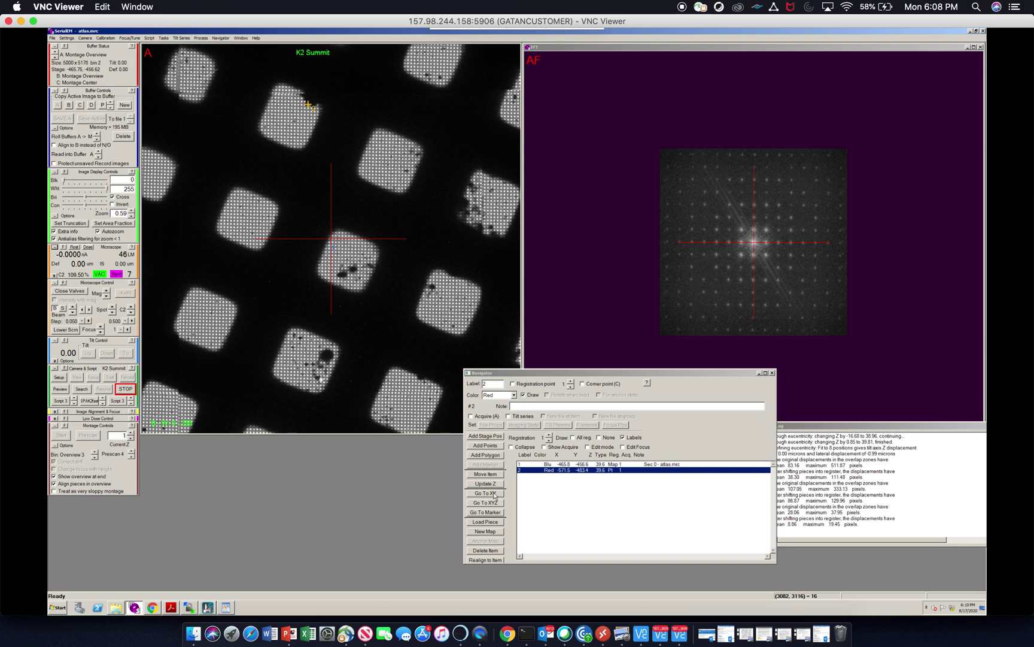
Load the 20190821_test_squaremag settings, return to SerialEM and send the stage to the landmark point's XY position again.
click(68, 38)
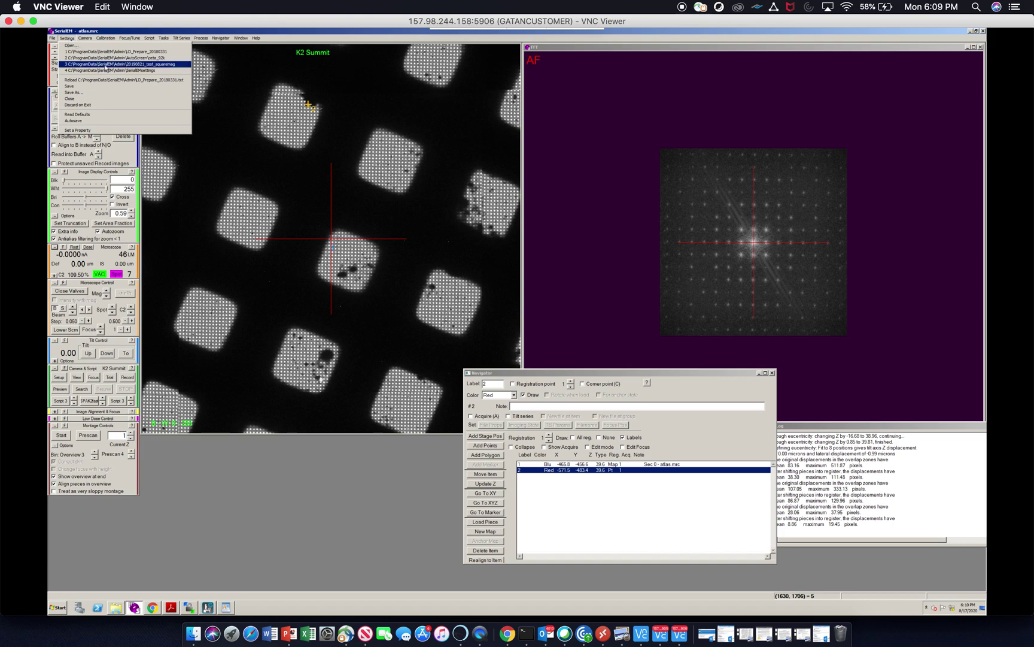
click(159, 66)
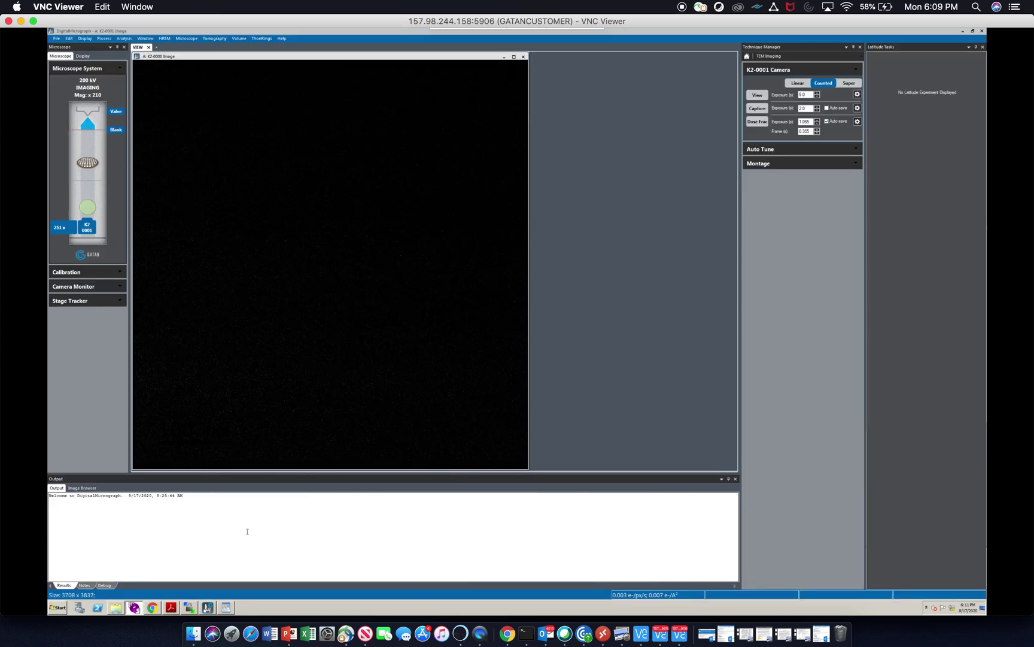
click(134, 608)
click(134, 608)
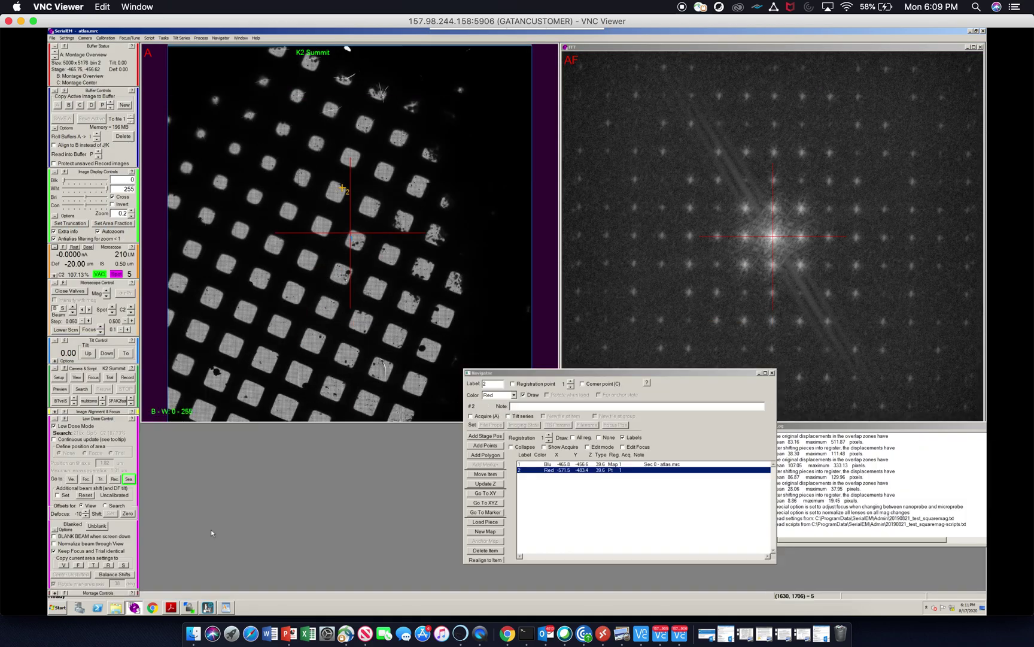
click(496, 492)
Copy the atlas map into a new window titled Window 1 and place it below the main image.
click(240, 38)
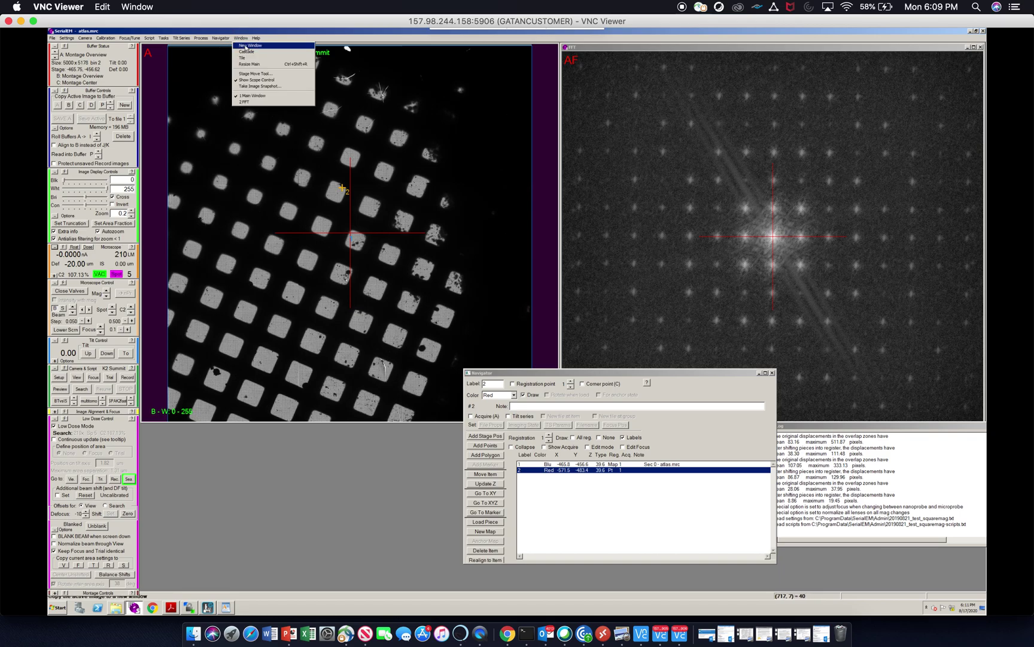
click(248, 45)
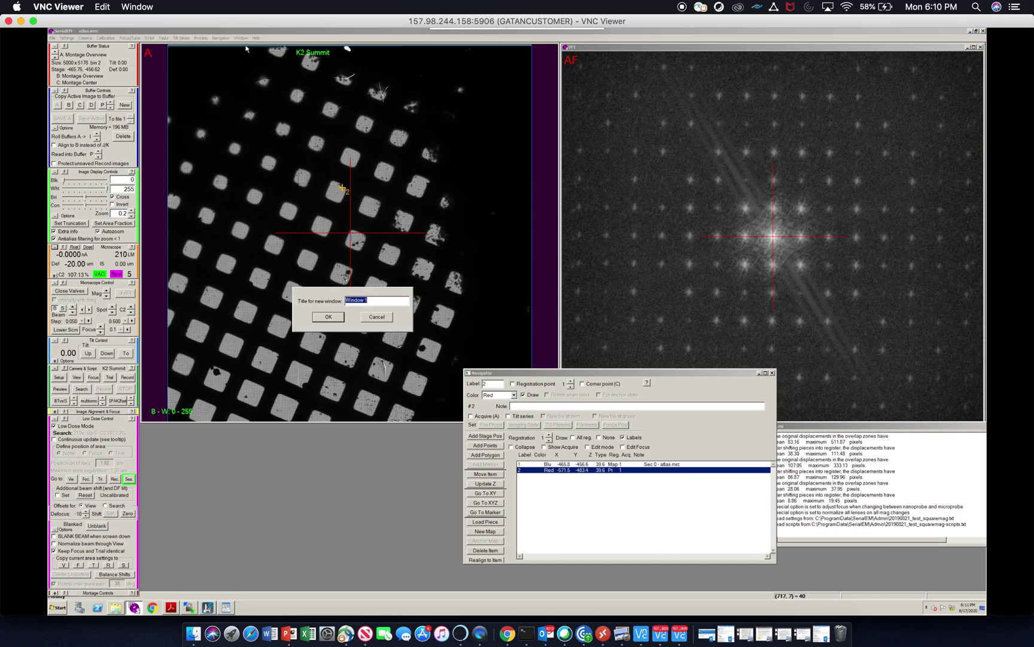
click(328, 317)
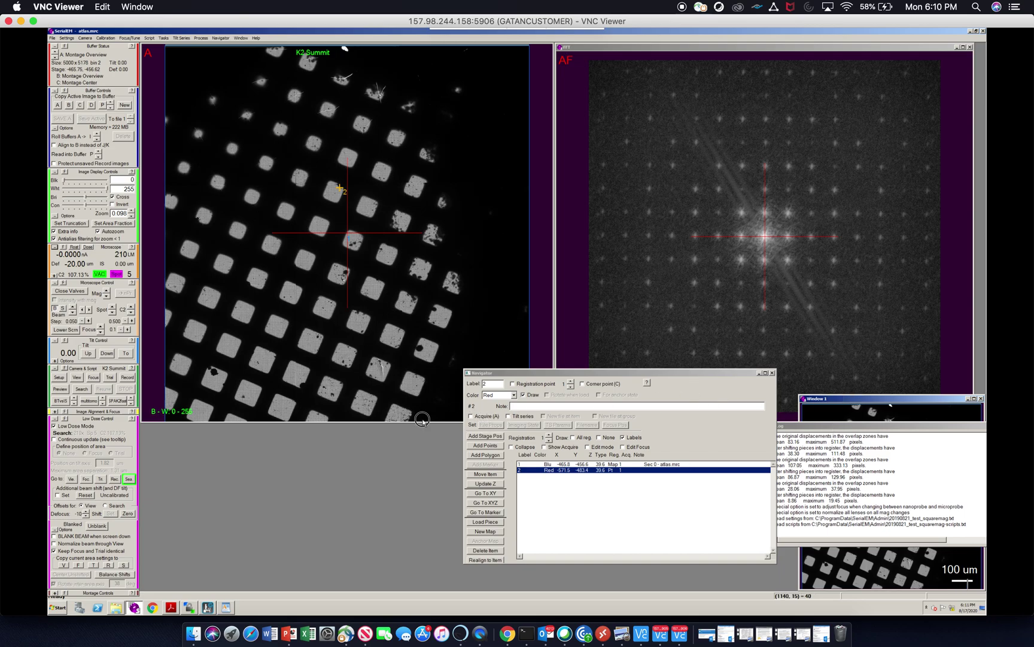
drag(361, 426, 362, 425)
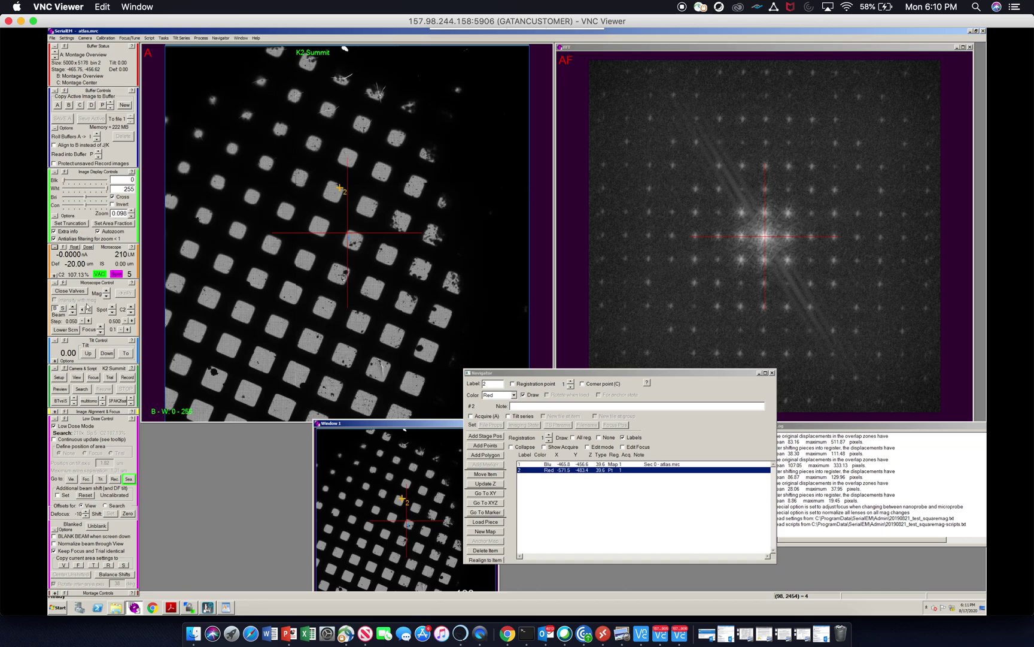
Acquire a low-dose Search image at the landmark point.
click(66, 39)
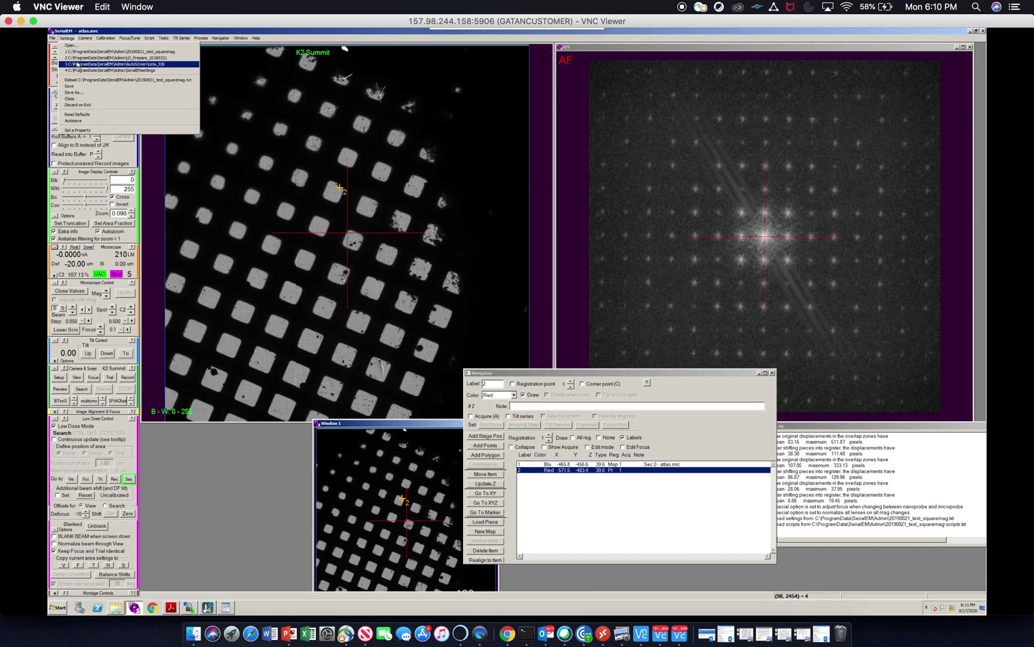
click(198, 479)
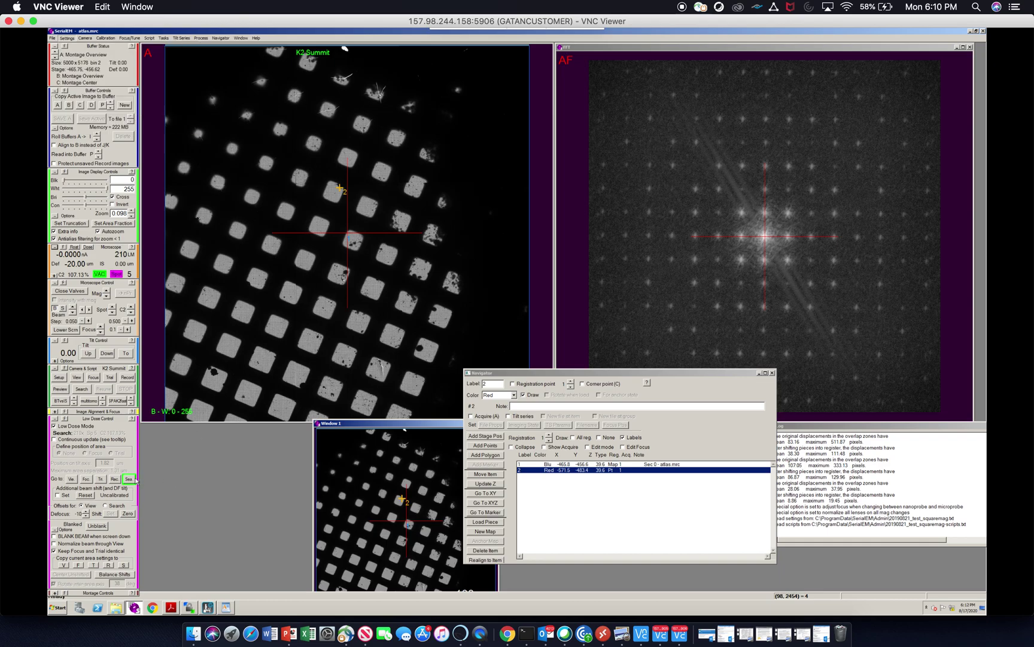
click(82, 389)
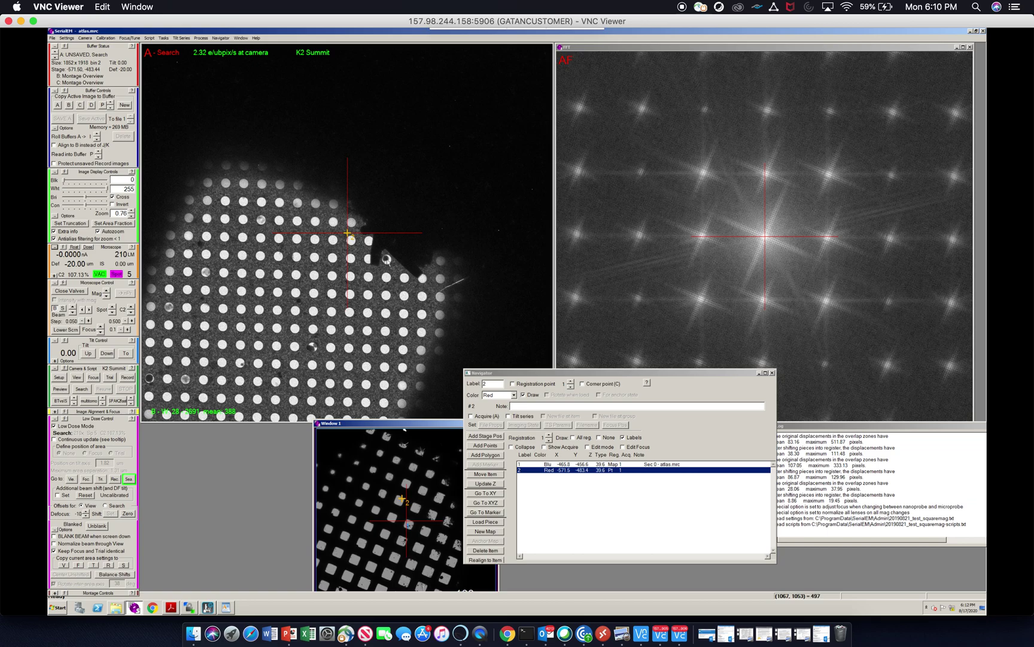
Mark the isolated hole at the square's torn edge and shift all registration 1 items to that marker.
click(387, 259)
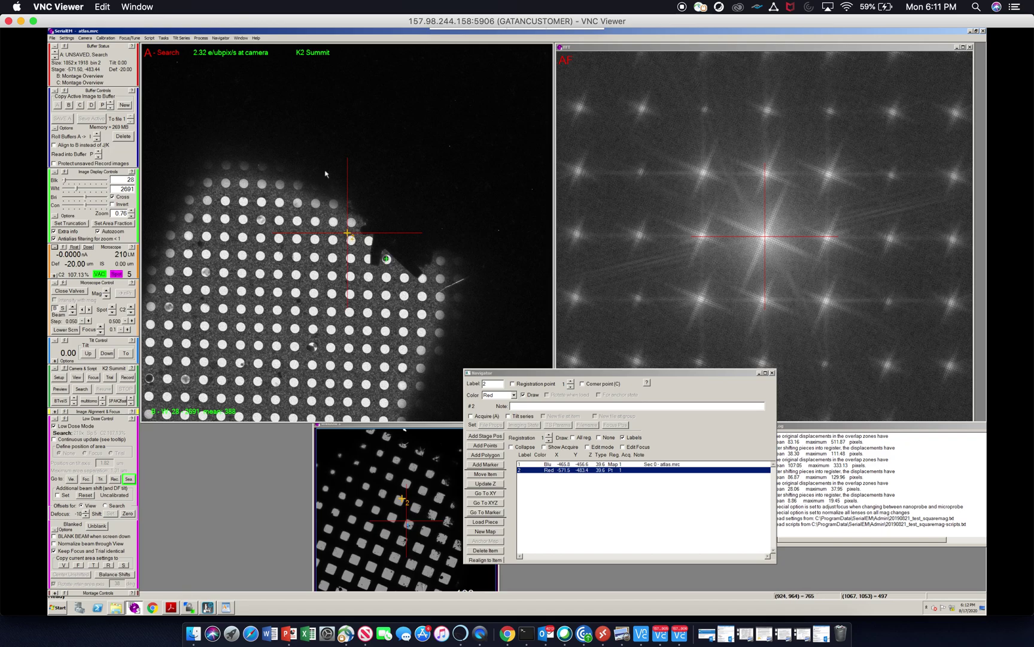
click(221, 39)
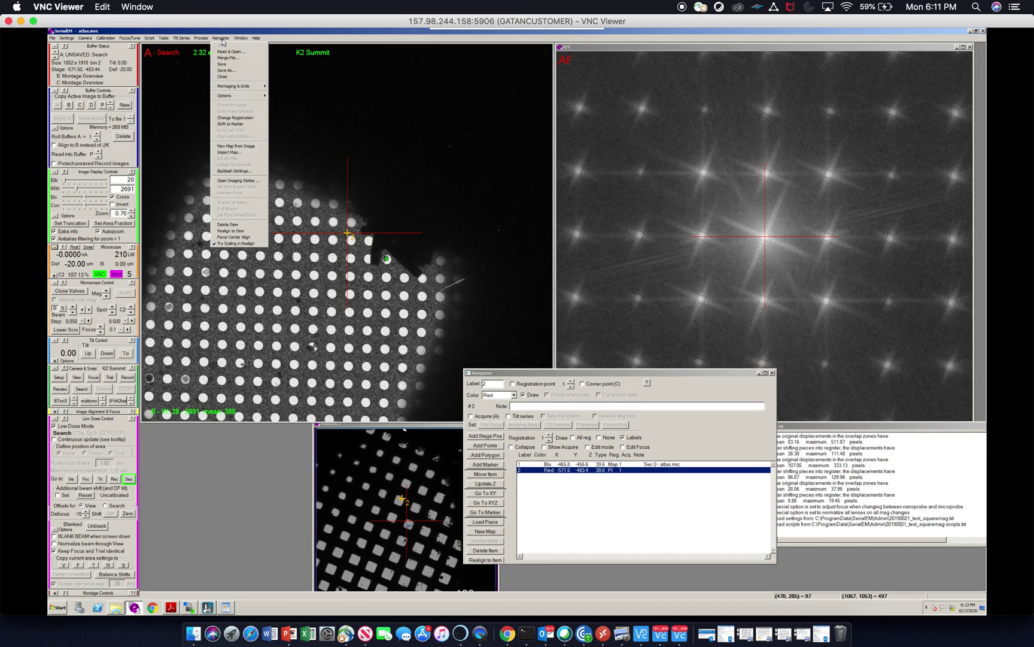
click(233, 124)
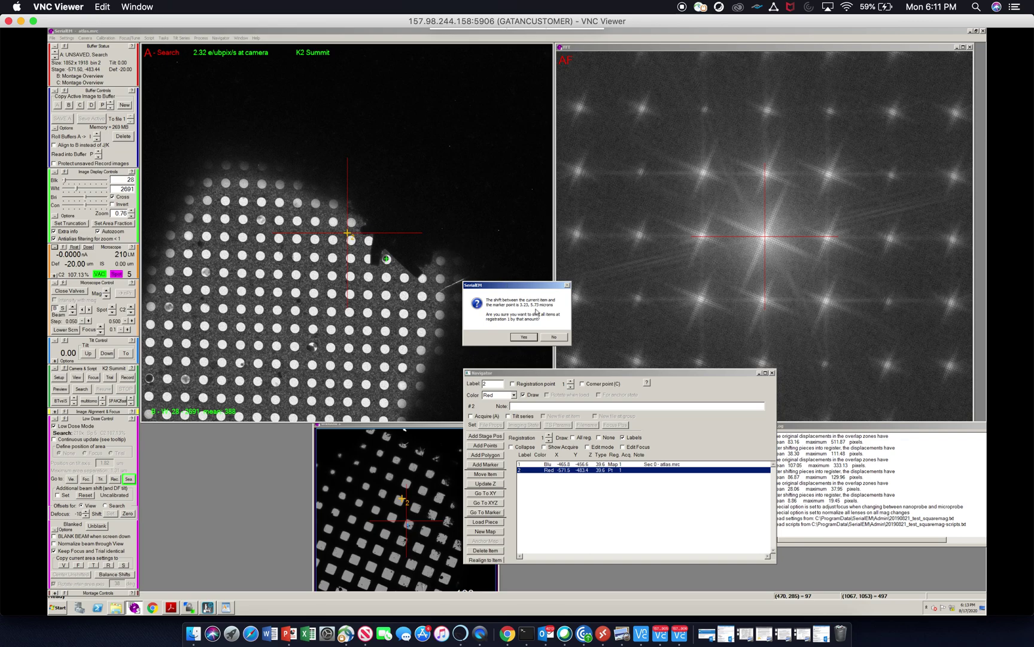
click(524, 337)
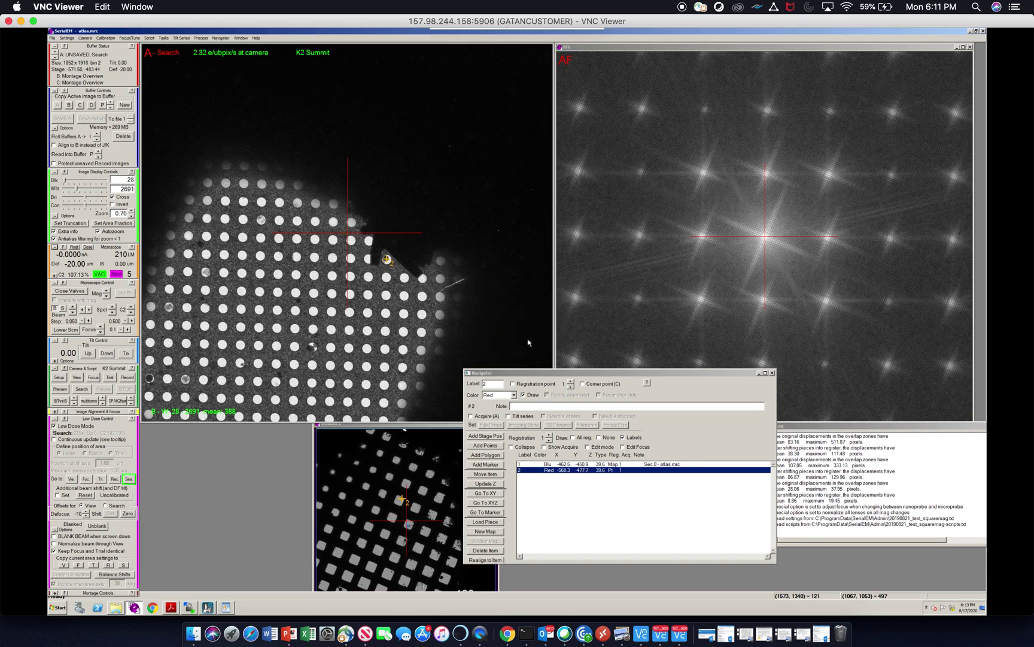
Move the stage to the shifted landmark point, acquire Search and View images there, and return to SerialEM.
click(491, 494)
click(82, 389)
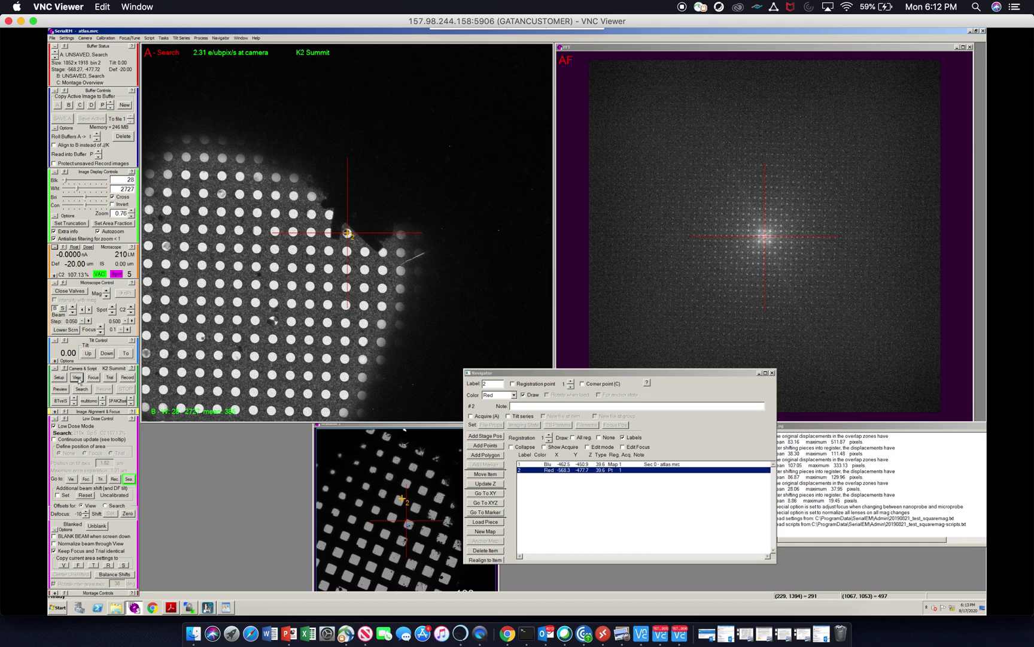
click(77, 378)
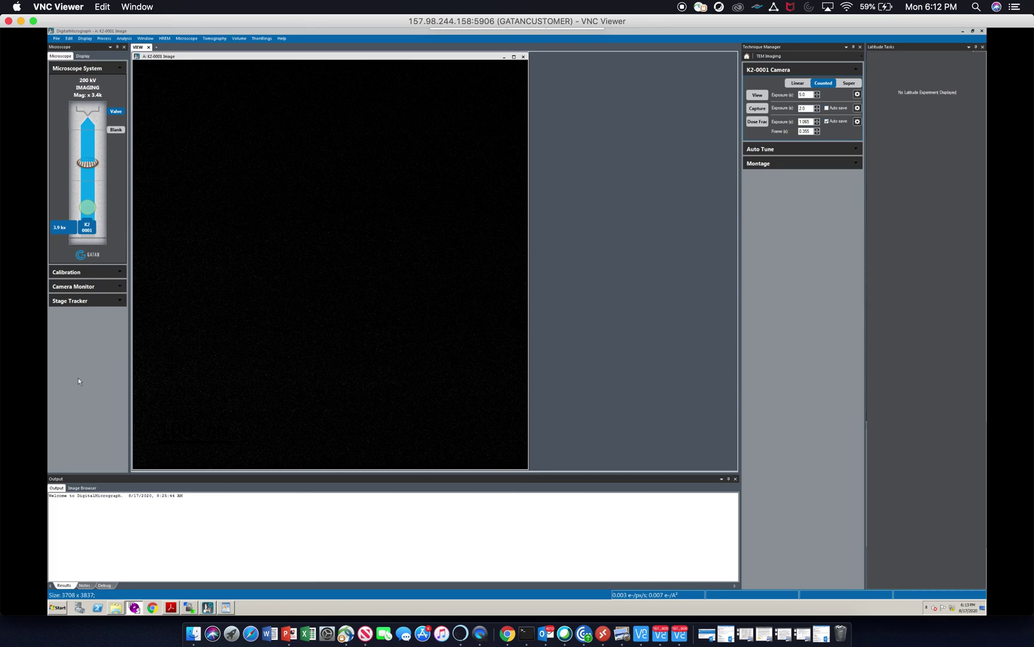
click(134, 608)
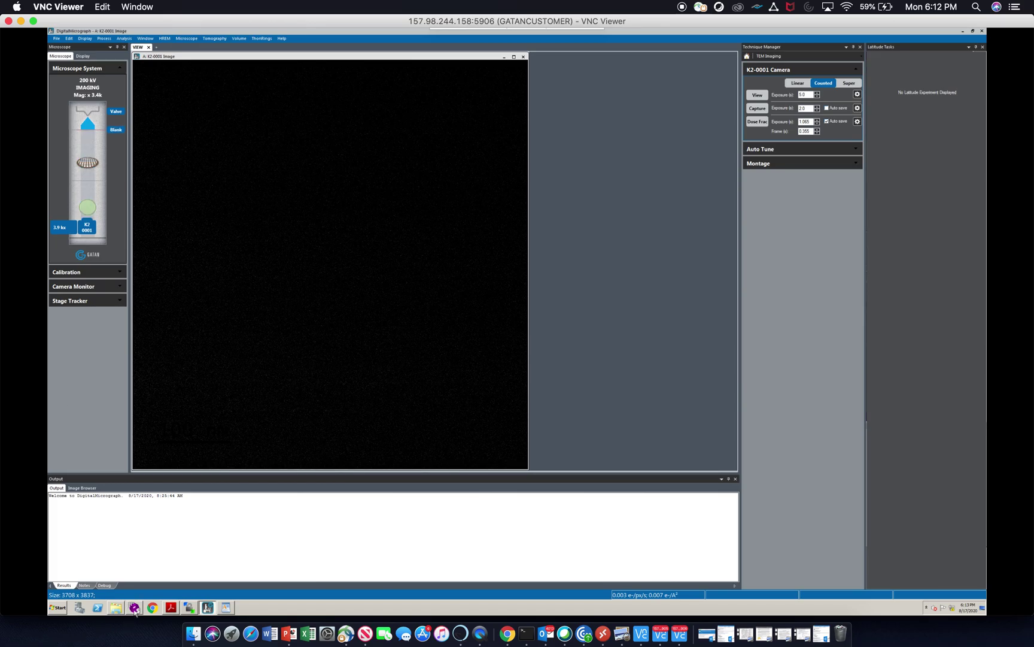